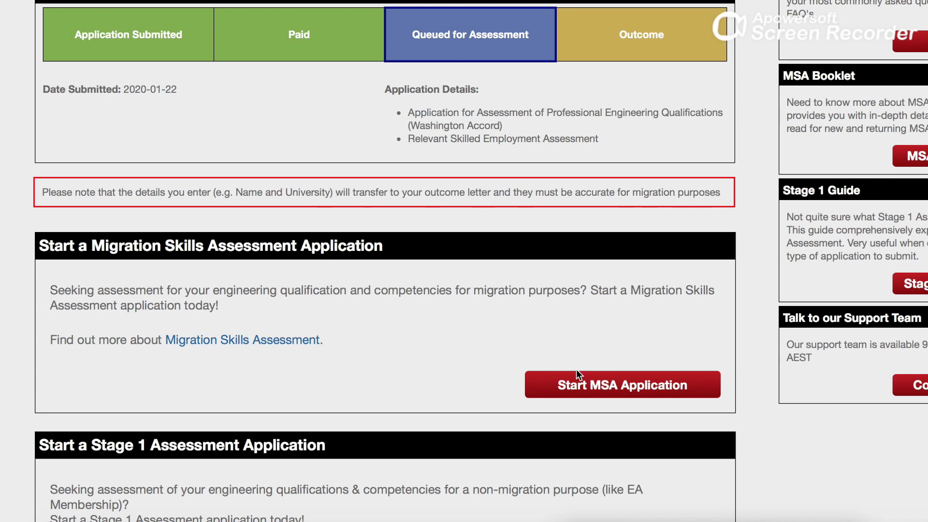
Launch a new MSA application with the dashboard's Start MSA Application button.
{"action": "left_click", "coordinate": [598, 389]}
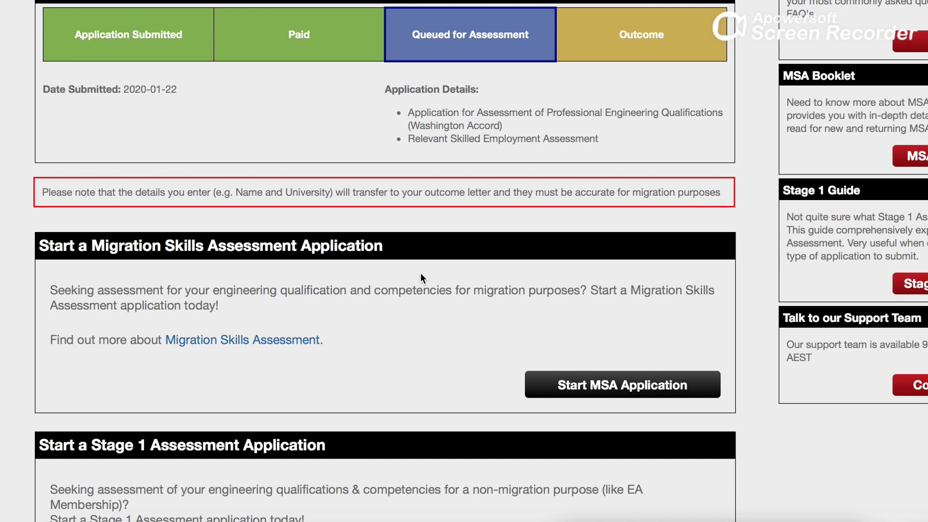
Review the assessment type options without choosing one, then open the MSA Booklet.
{"action": "scroll", "coordinate": [415, 331], "scroll_direction": "down", "scroll_amount": 4}
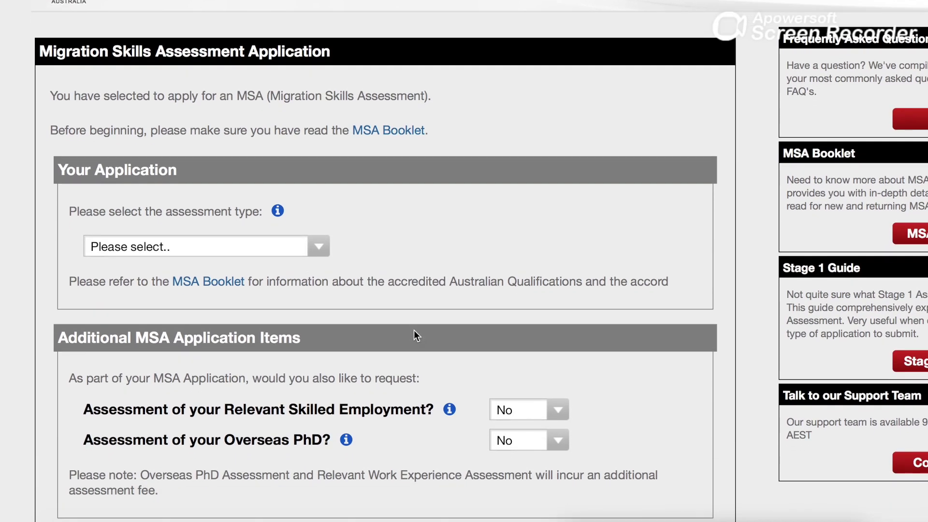
{"action": "scroll", "coordinate": [414, 333], "scroll_direction": "down", "scroll_amount": 2}
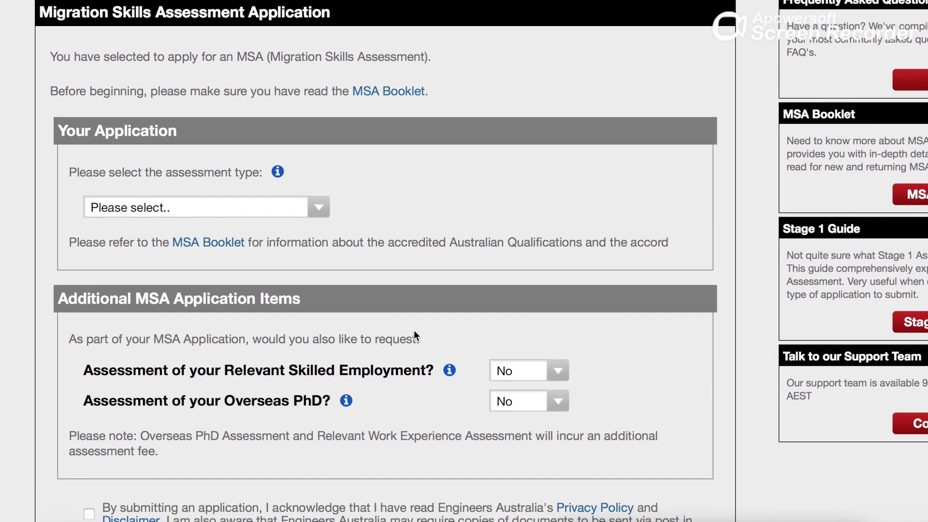
{"action": "scroll", "coordinate": [414, 332], "scroll_direction": "up", "scroll_amount": 3}
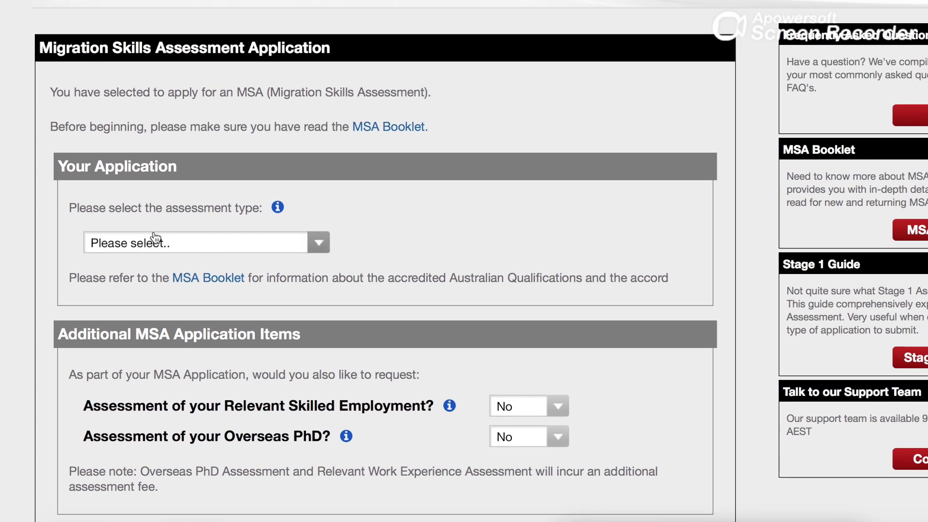
{"action": "left_click", "coordinate": [324, 243]}
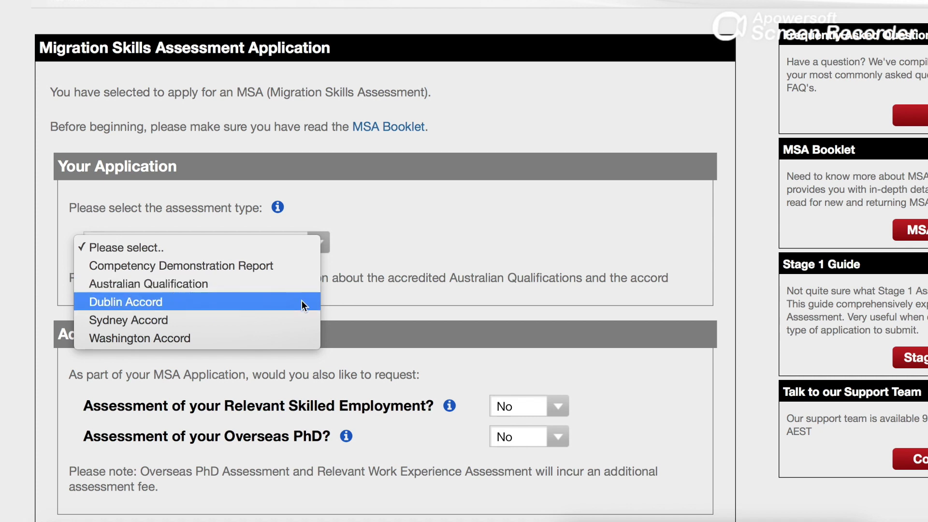
{"action": "left_click", "coordinate": [489, 245]}
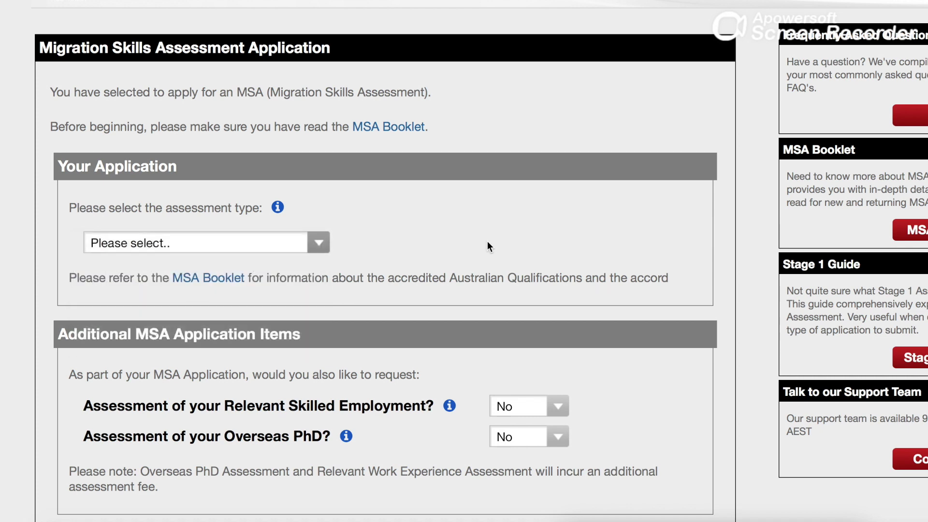
{"action": "left_click", "coordinate": [321, 248]}
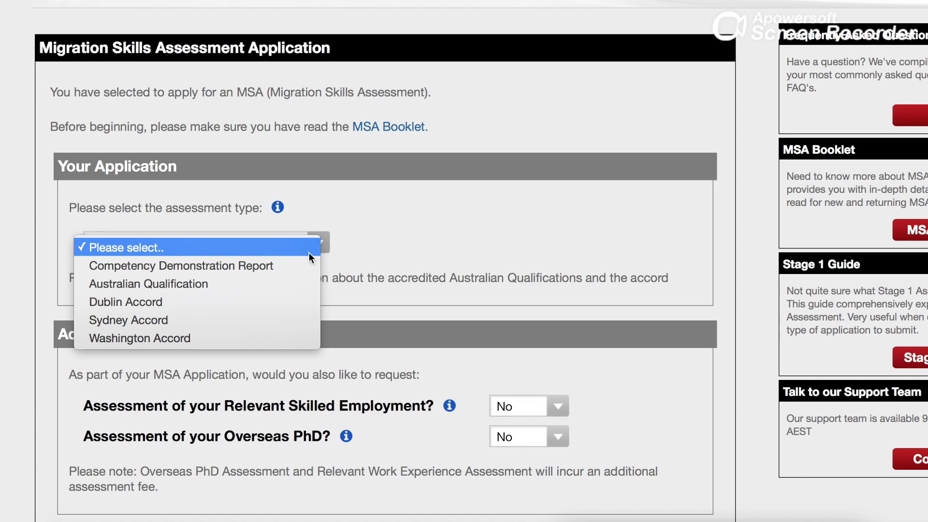
{"action": "left_click", "coordinate": [414, 253]}
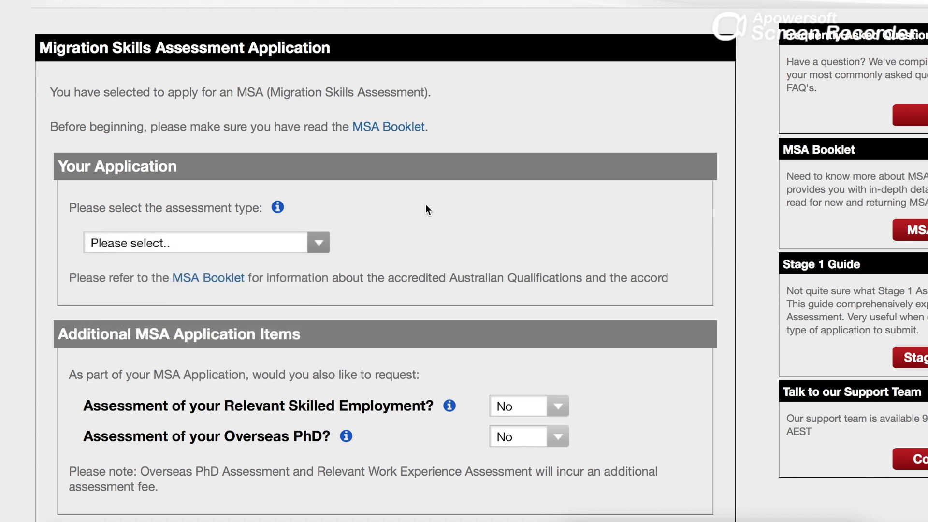
{"action": "left_click", "coordinate": [393, 128]}
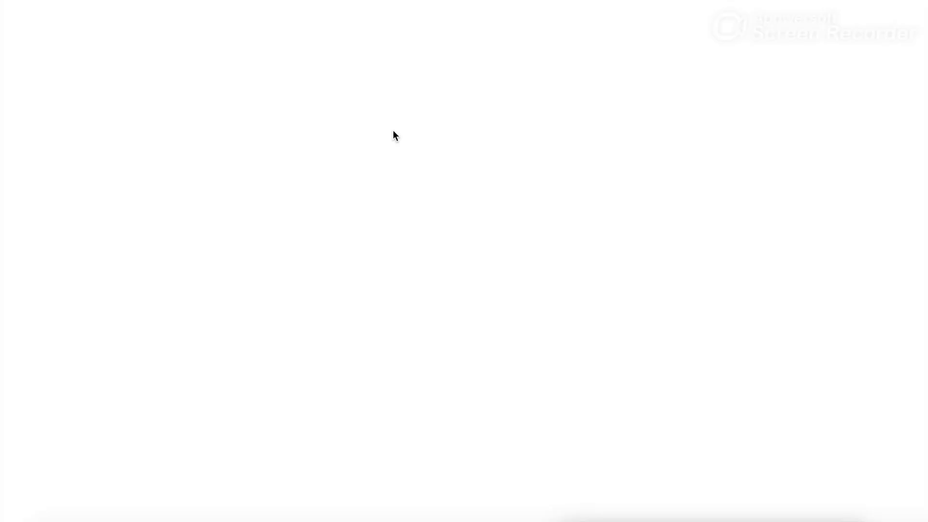
Read the October 2019 MSA Booklet's Contents on the Washington, Sydney and Dublin Accords, then return to the form.
{"action": "scroll", "coordinate": [513, 210], "scroll_direction": "down", "scroll_amount": 8}
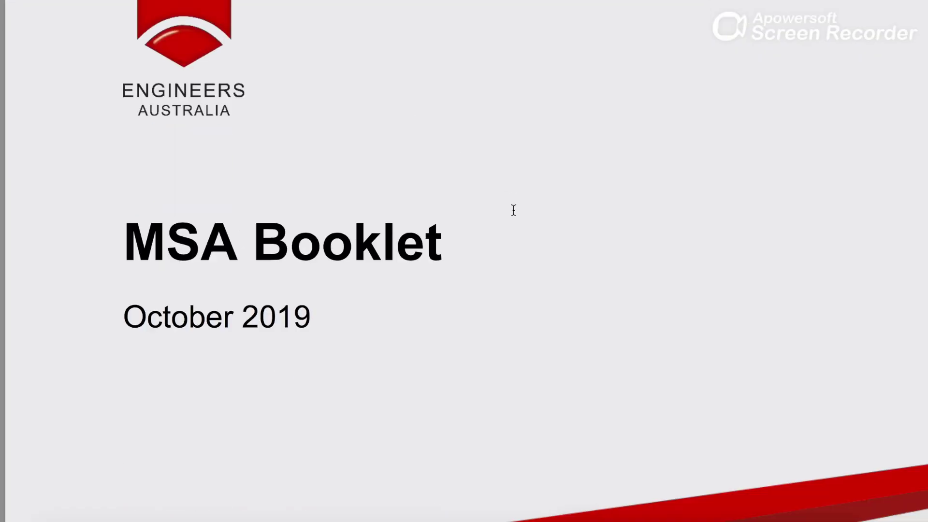
{"action": "scroll", "coordinate": [513, 210], "scroll_direction": "down", "scroll_amount": 10}
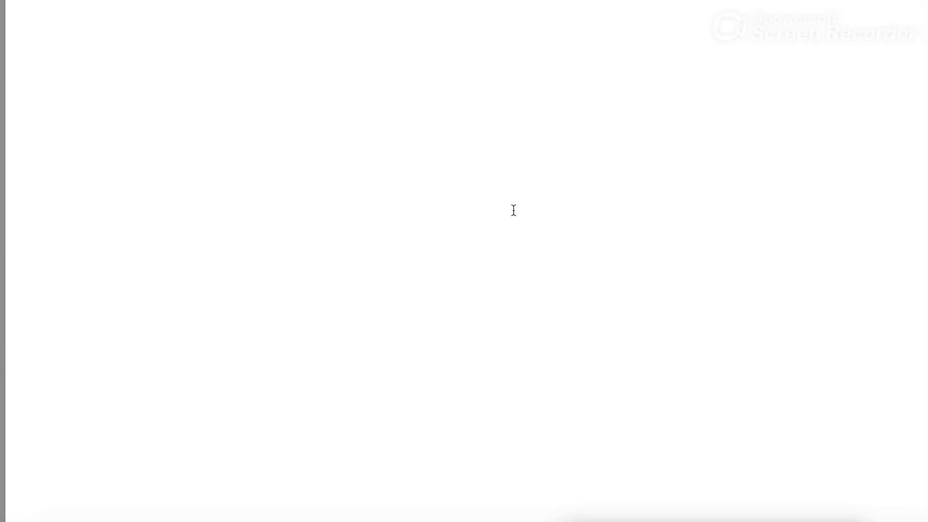
{"action": "scroll", "coordinate": [513, 210], "scroll_direction": "down", "scroll_amount": 10}
{"action": "scroll", "coordinate": [514, 210], "scroll_direction": "down", "scroll_amount": 8}
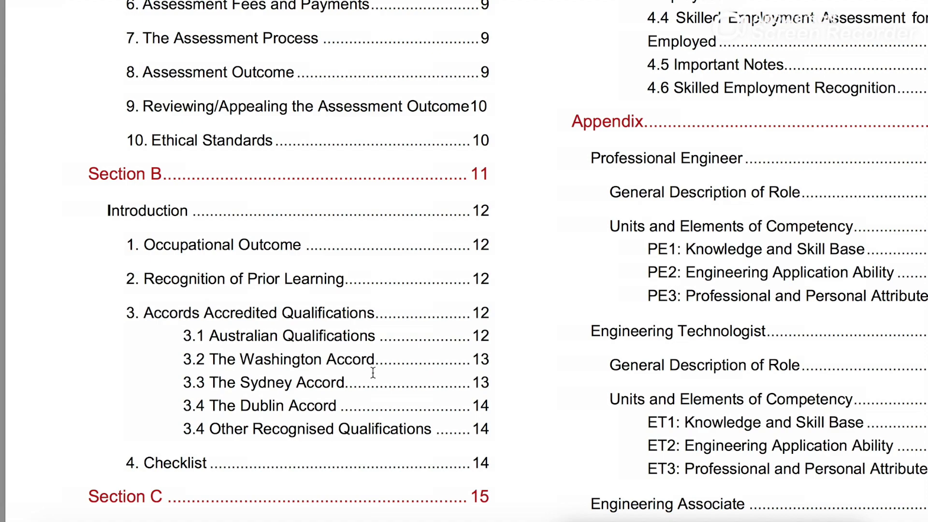
{"action": "scroll", "coordinate": [526, 341], "scroll_direction": "up", "scroll_amount": 10}
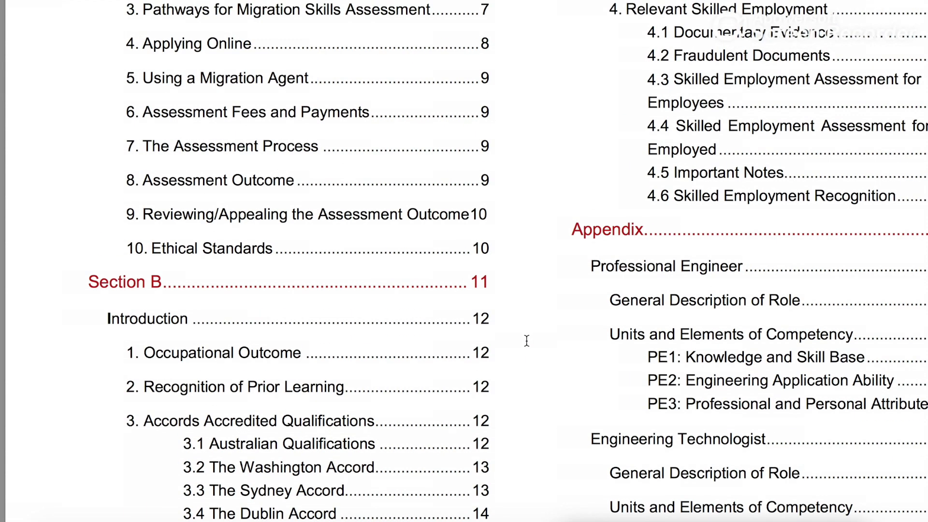
{"action": "scroll", "coordinate": [526, 340], "scroll_direction": "up", "scroll_amount": 15}
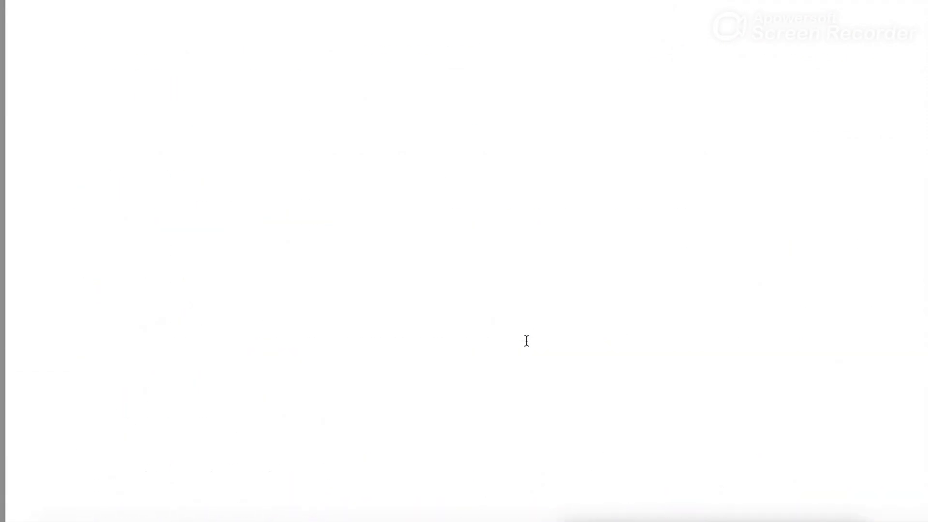
{"action": "scroll", "coordinate": [526, 341], "scroll_direction": "up", "scroll_amount": 10}
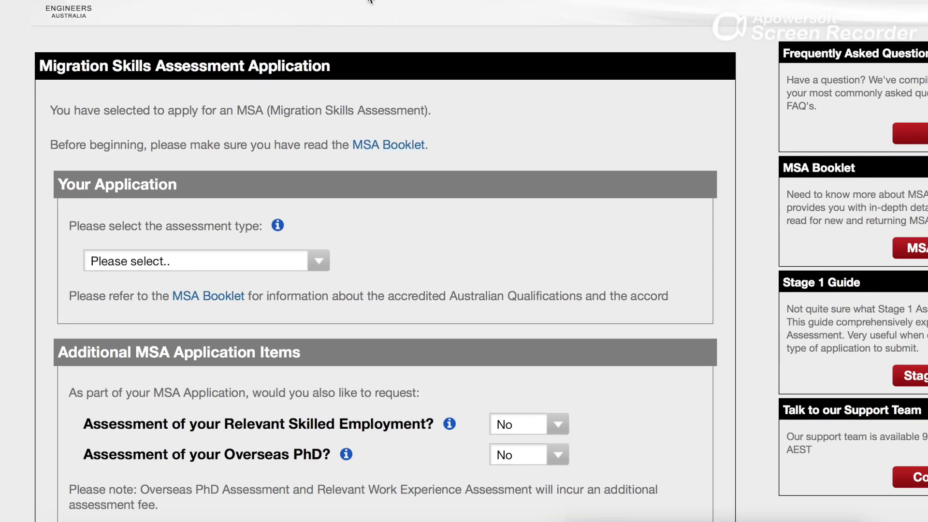
{"action": "left_click", "coordinate": [370, 1]}
Select Washington Accord as the assessment type.
{"action": "left_click", "coordinate": [321, 258]}
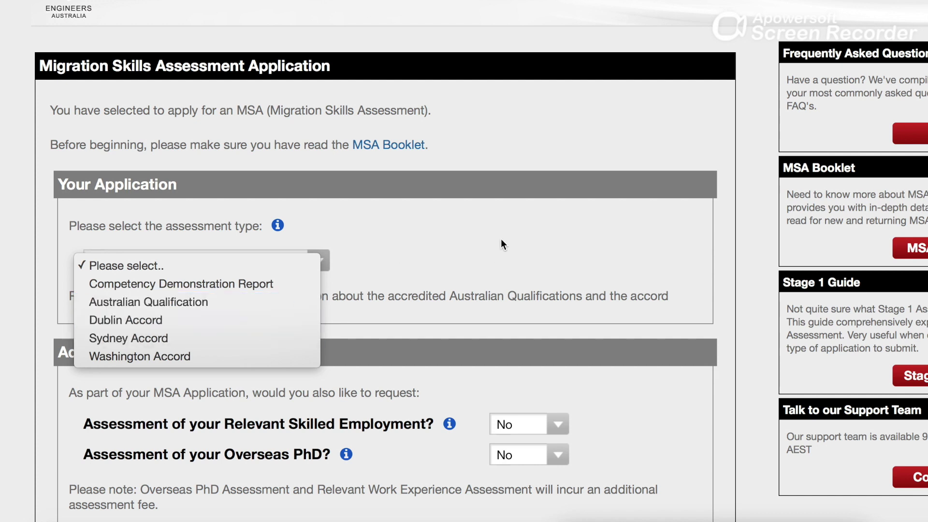
{"action": "left_click", "coordinate": [413, 247]}
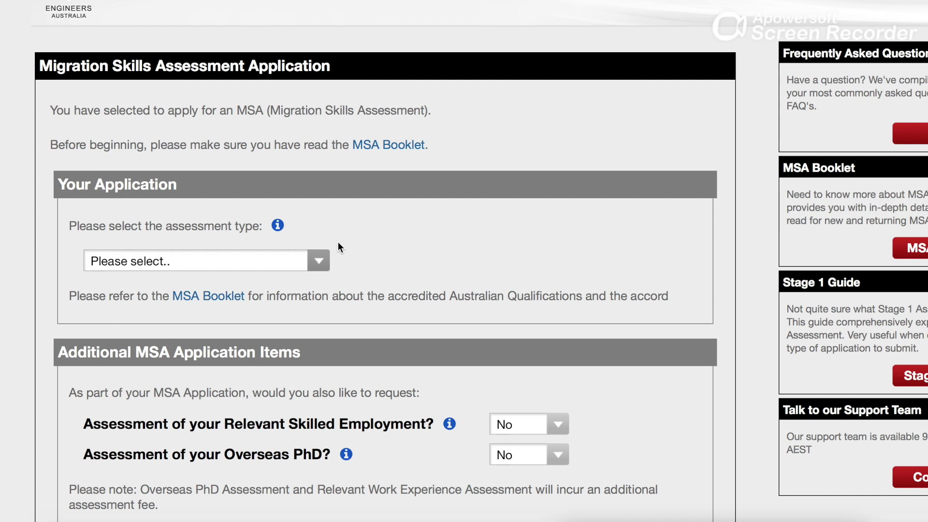
{"action": "left_click", "coordinate": [326, 256]}
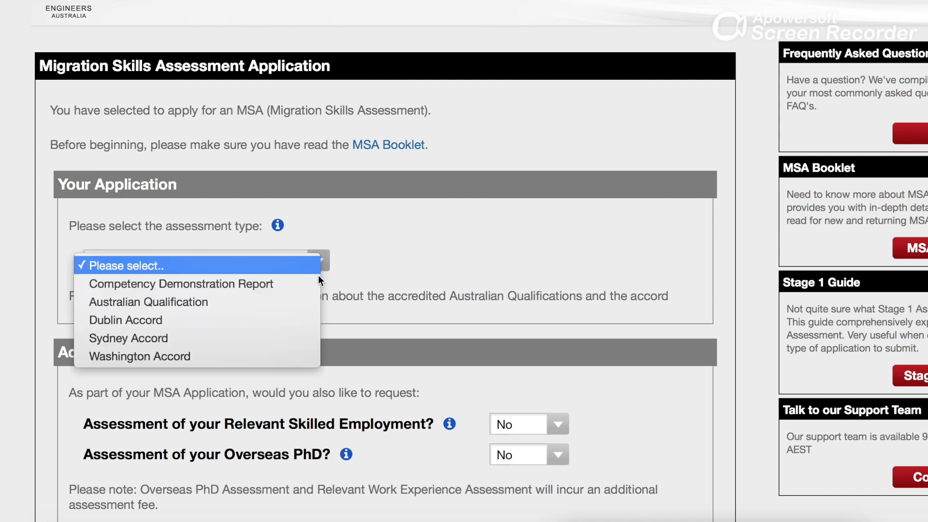
{"action": "left_click", "coordinate": [425, 271]}
{"action": "left_click", "coordinate": [318, 265]}
{"action": "left_click", "coordinate": [168, 357]}
Set Relevant Skilled Employment assessment to Yes and leave Overseas PhD at No.
{"action": "scroll", "coordinate": [392, 331], "scroll_direction": "down", "scroll_amount": 2}
{"action": "scroll", "coordinate": [393, 330], "scroll_direction": "down", "scroll_amount": 3}
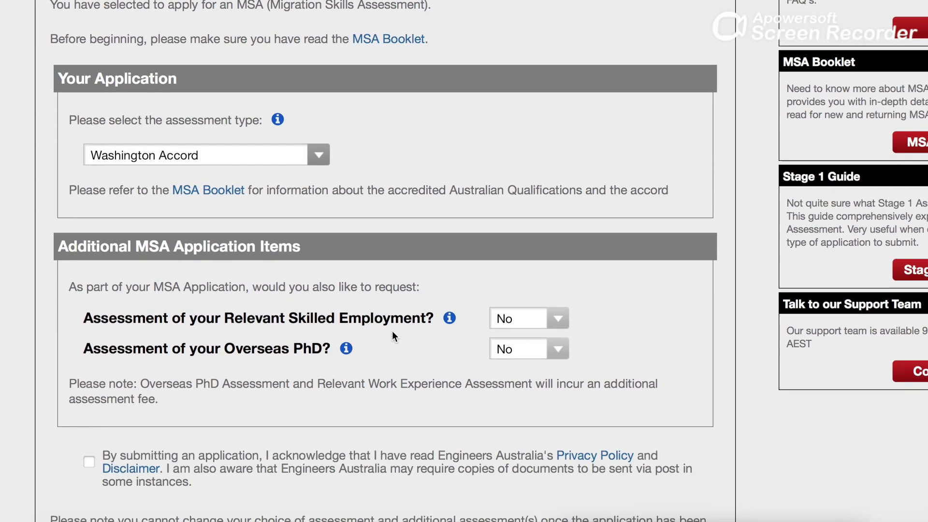
{"action": "scroll", "coordinate": [392, 330], "scroll_direction": "down", "scroll_amount": 2}
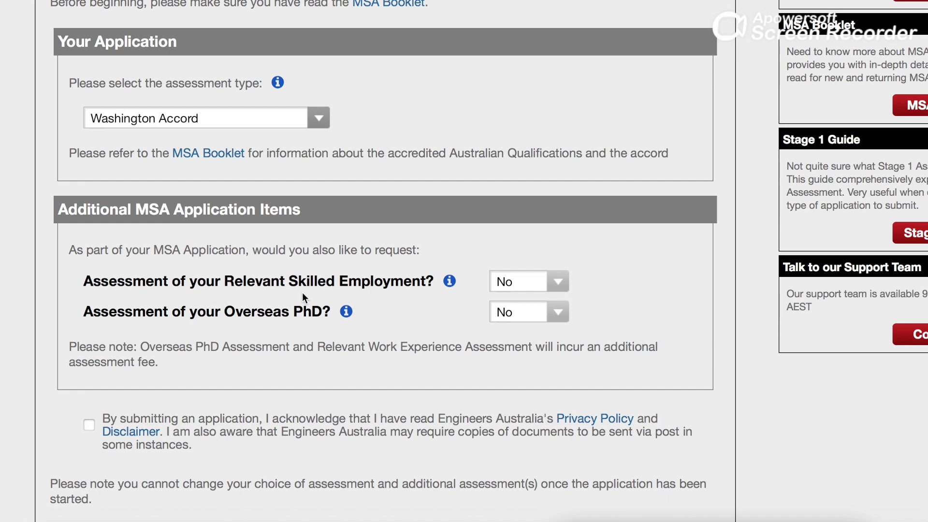
{"action": "left_click", "coordinate": [558, 284]}
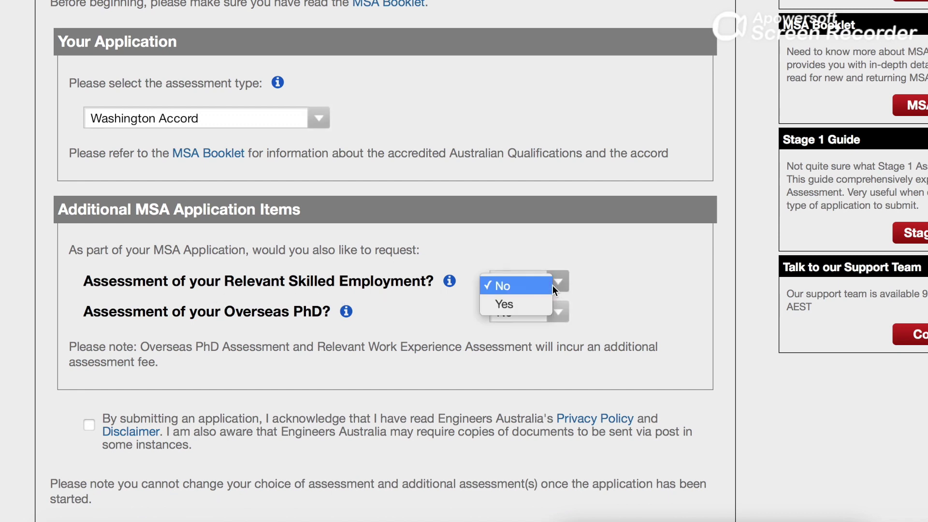
{"action": "left_click", "coordinate": [515, 303]}
{"action": "left_click", "coordinate": [557, 317]}
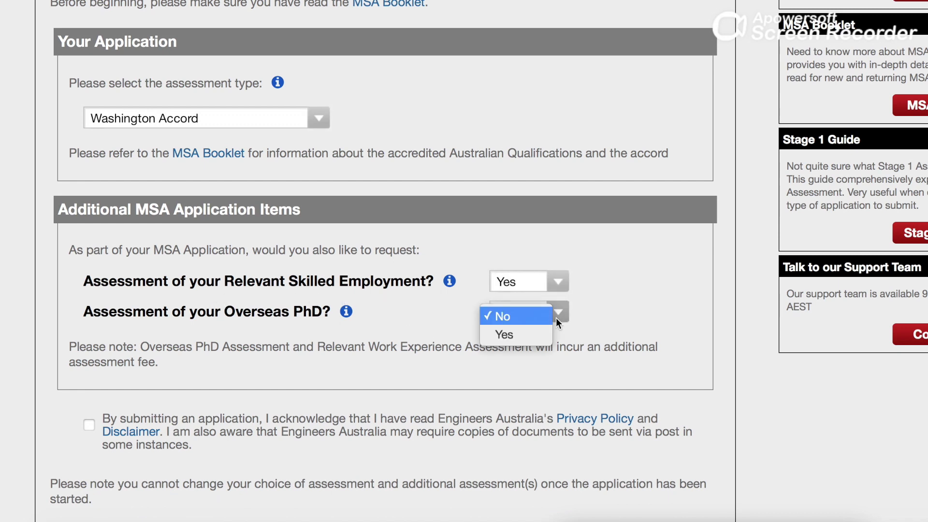
{"action": "left_click", "coordinate": [514, 314]}
Accept the privacy and disclaimer acknowledgement and begin the MSA application.
{"action": "scroll", "coordinate": [181, 393], "scroll_direction": "down", "scroll_amount": 3}
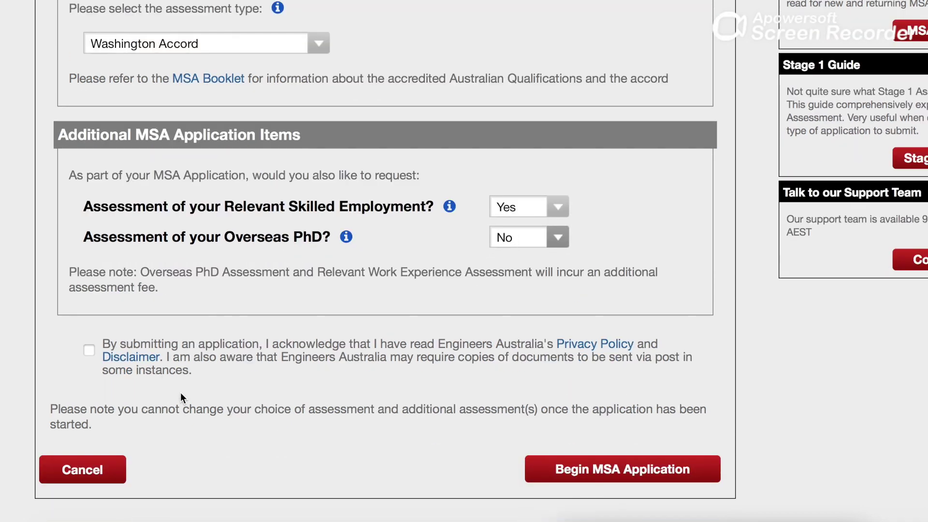
{"action": "left_click", "coordinate": [89, 351]}
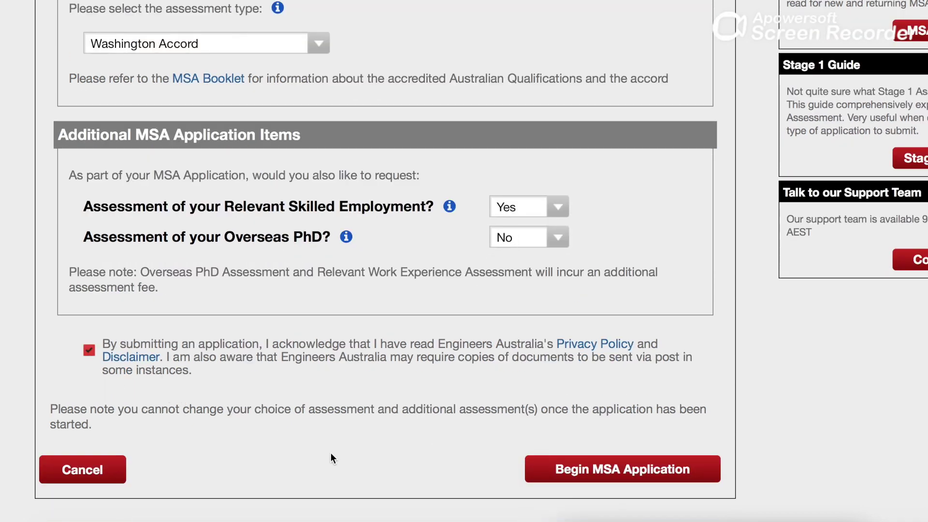
{"action": "left_click", "coordinate": [665, 478]}
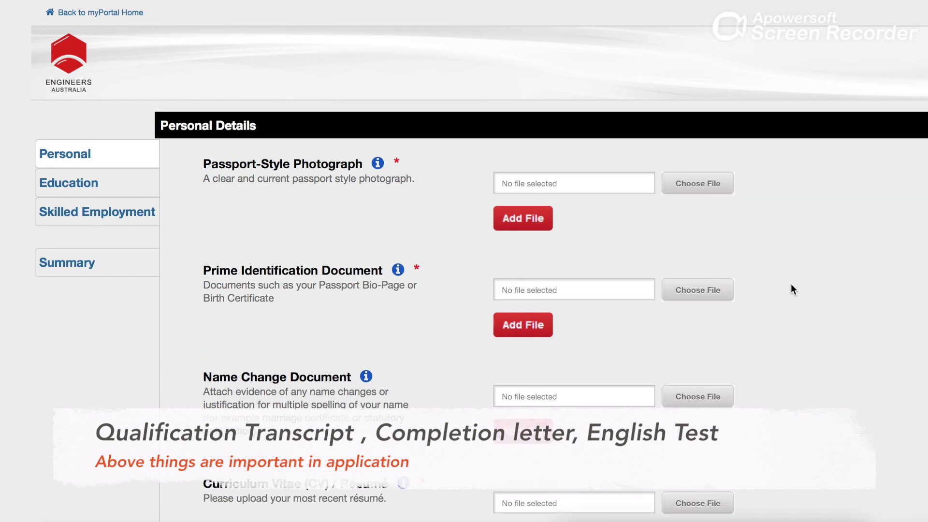
Scroll through the photograph, identification, name change, CV and English Language Competency upload fields.
{"action": "scroll", "coordinate": [791, 286], "scroll_direction": "down", "scroll_amount": 1}
{"action": "scroll", "coordinate": [791, 286], "scroll_direction": "down", "scroll_amount": 3}
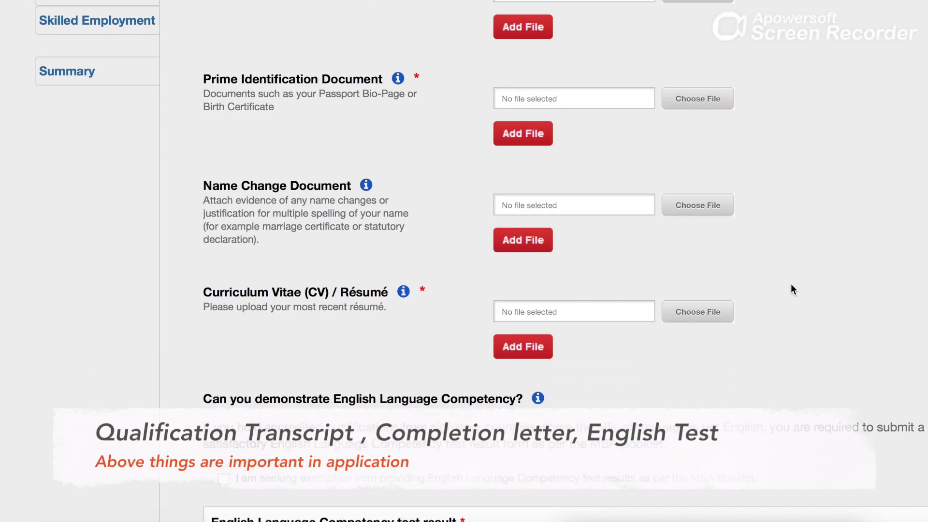
{"action": "scroll", "coordinate": [792, 286], "scroll_direction": "up", "scroll_amount": 3}
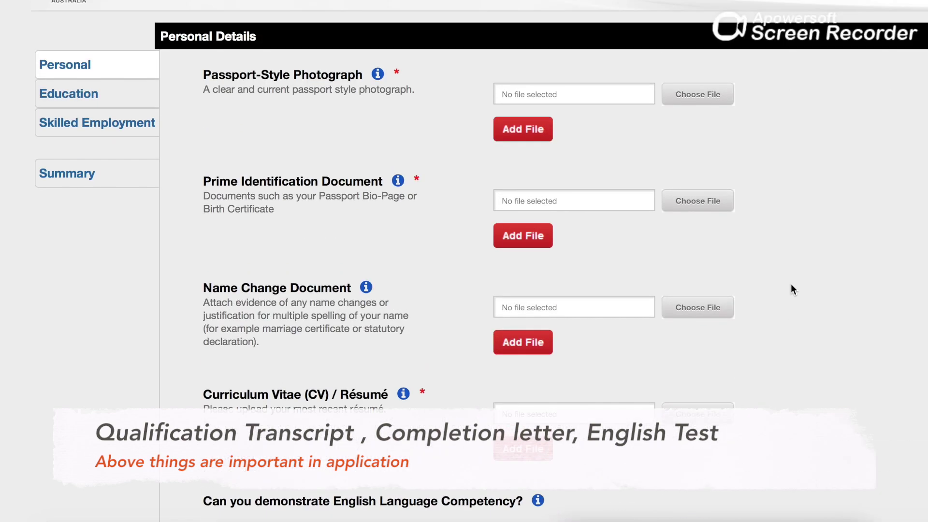
{"action": "scroll", "coordinate": [790, 285], "scroll_direction": "up", "scroll_amount": 1}
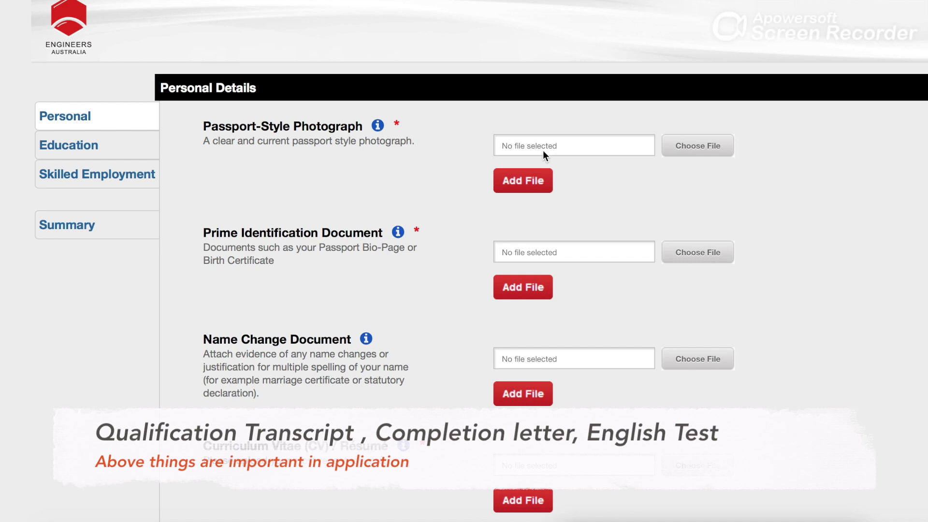
{"action": "mouse_move", "coordinate": [390, 127]}
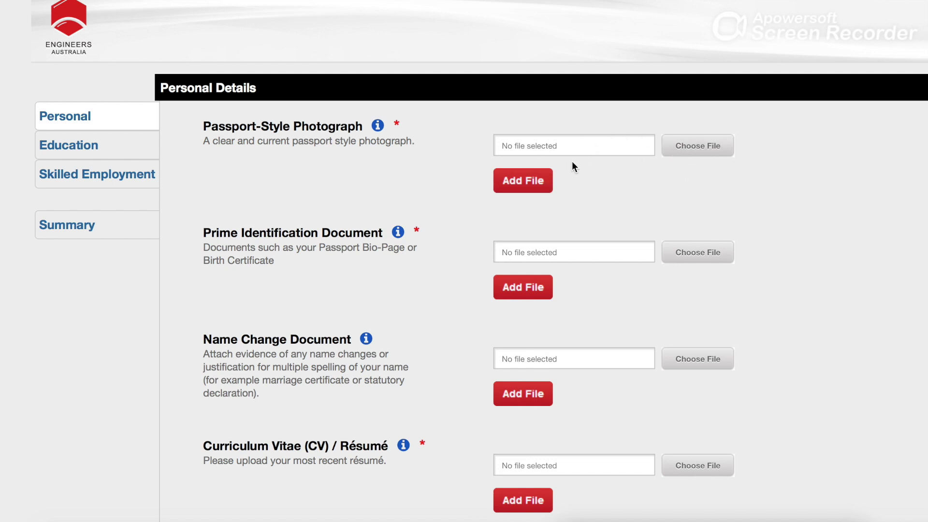
{"action": "scroll", "coordinate": [572, 167], "scroll_direction": "down", "scroll_amount": 2}
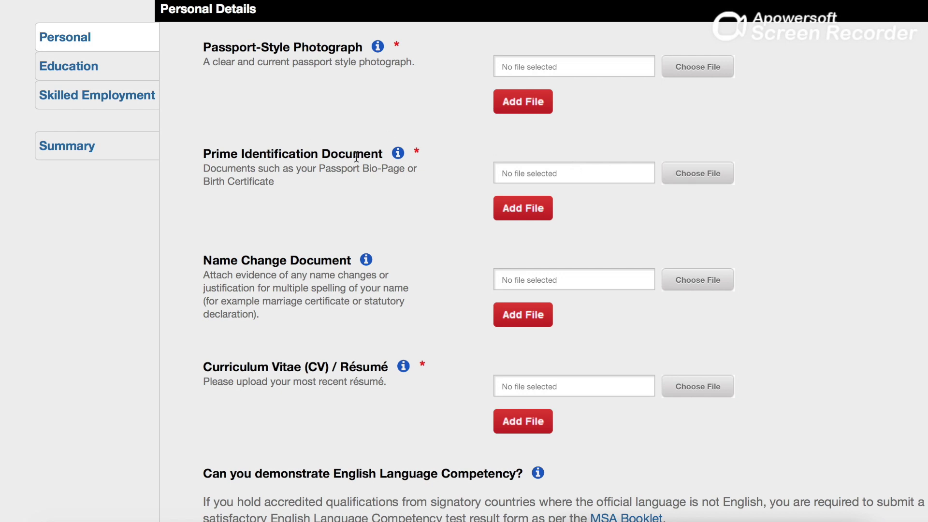
{"action": "scroll", "coordinate": [395, 176], "scroll_direction": "down", "scroll_amount": 1}
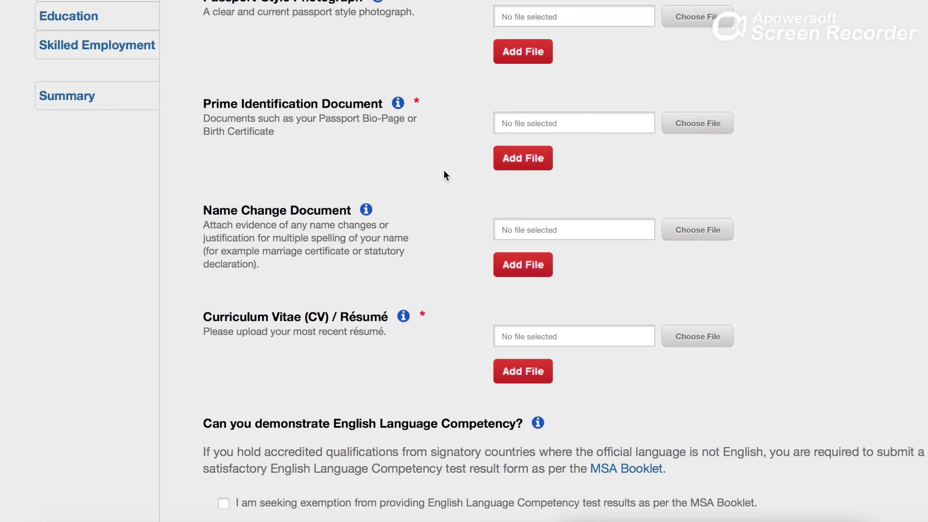
{"action": "scroll", "coordinate": [445, 170], "scroll_direction": "down", "scroll_amount": 1}
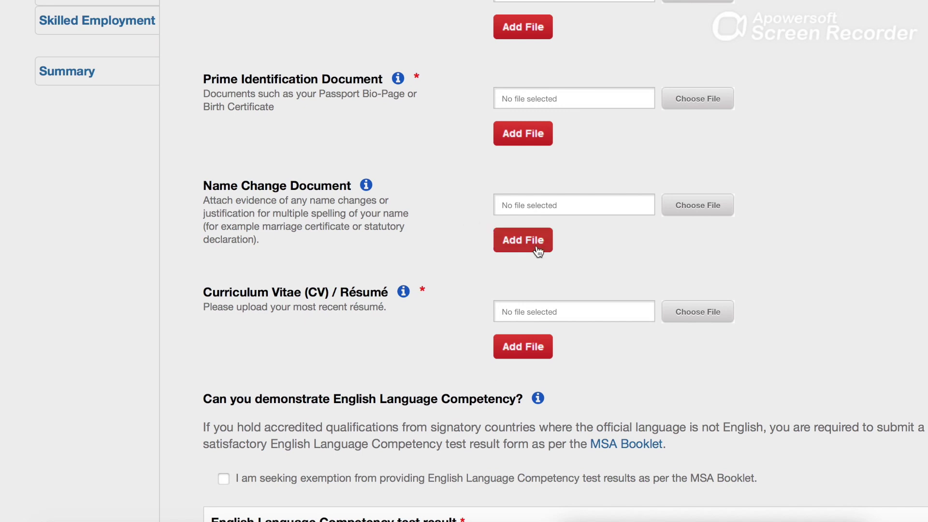
{"action": "scroll", "coordinate": [411, 193], "scroll_direction": "down", "scroll_amount": 3}
{"action": "mouse_move", "coordinate": [410, 192]}
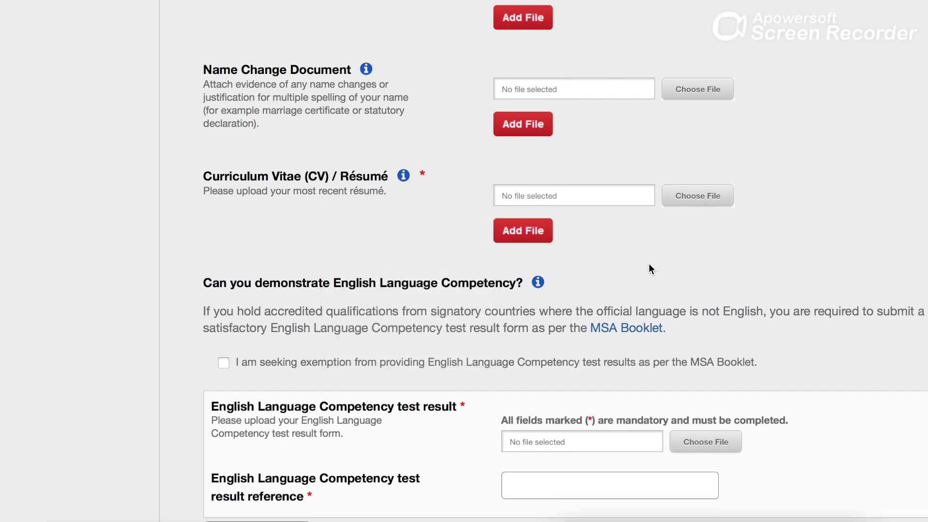
{"action": "scroll", "coordinate": [649, 263], "scroll_direction": "down", "scroll_amount": 2}
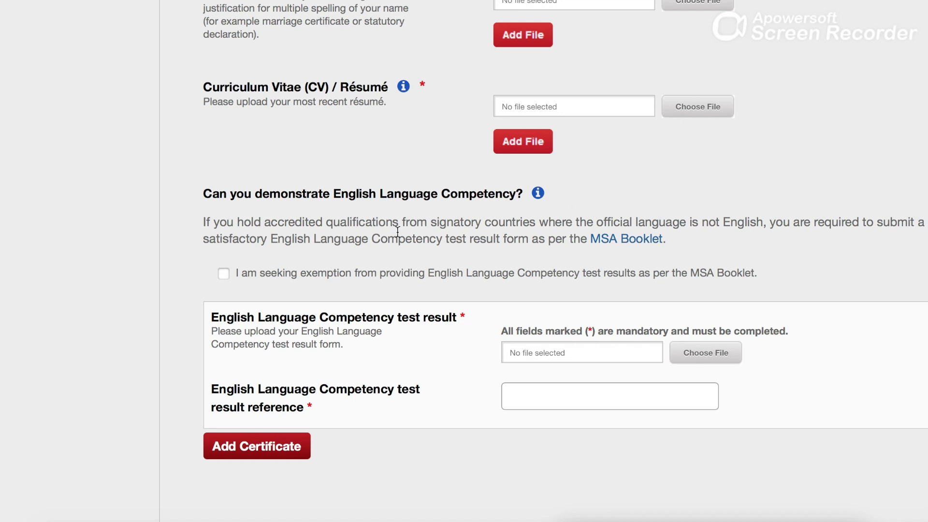
Leave the English Language Competency exemption unticked and select the test result reference field.
{"action": "left_click", "coordinate": [224, 273]}
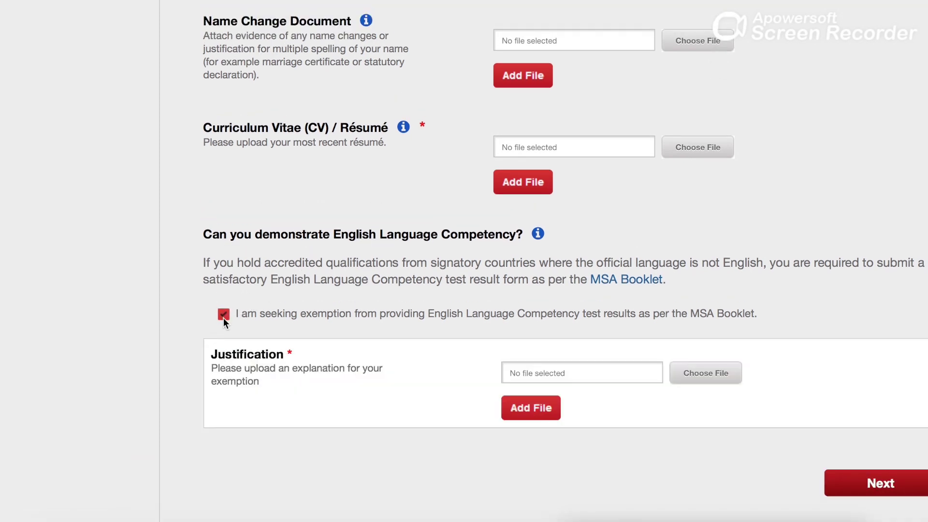
{"action": "left_click", "coordinate": [223, 316]}
{"action": "scroll", "coordinate": [492, 296], "scroll_direction": "down", "scroll_amount": 3}
{"action": "scroll", "coordinate": [492, 296], "scroll_direction": "down", "scroll_amount": 1}
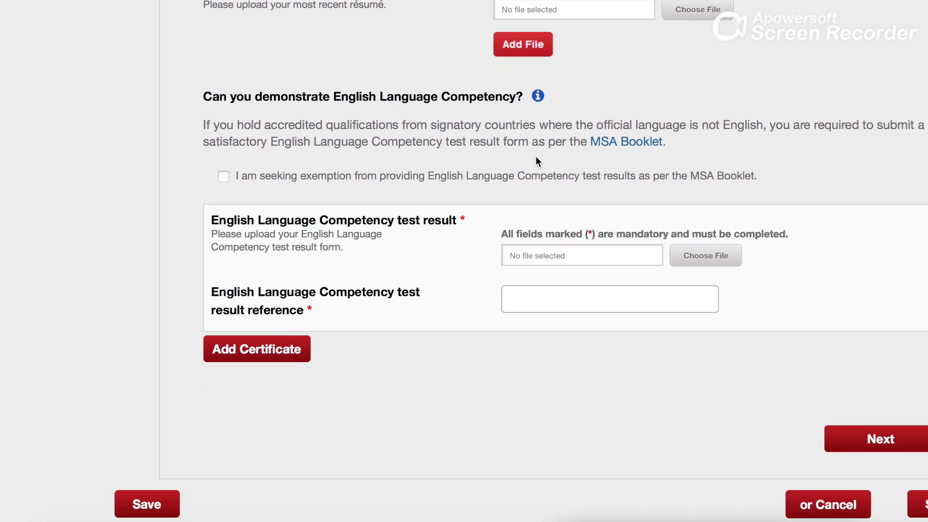
{"action": "scroll", "coordinate": [480, 247], "scroll_direction": "down", "scroll_amount": 1}
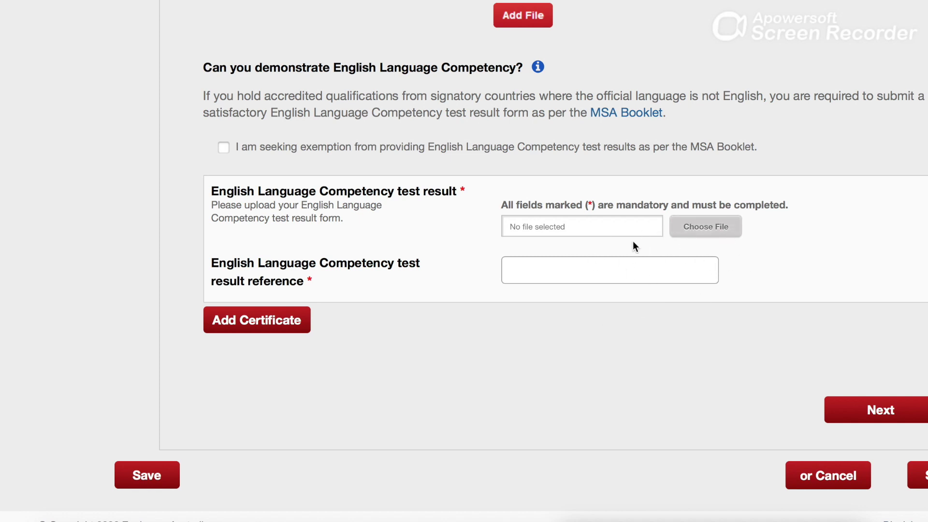
{"action": "left_click", "coordinate": [559, 267]}
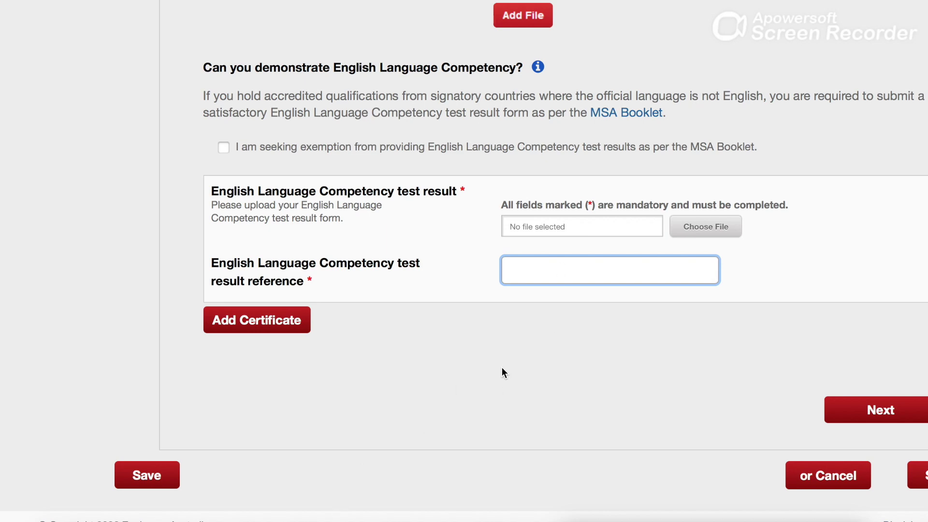
{"action": "scroll", "coordinate": [501, 370], "scroll_direction": "up", "scroll_amount": 15}
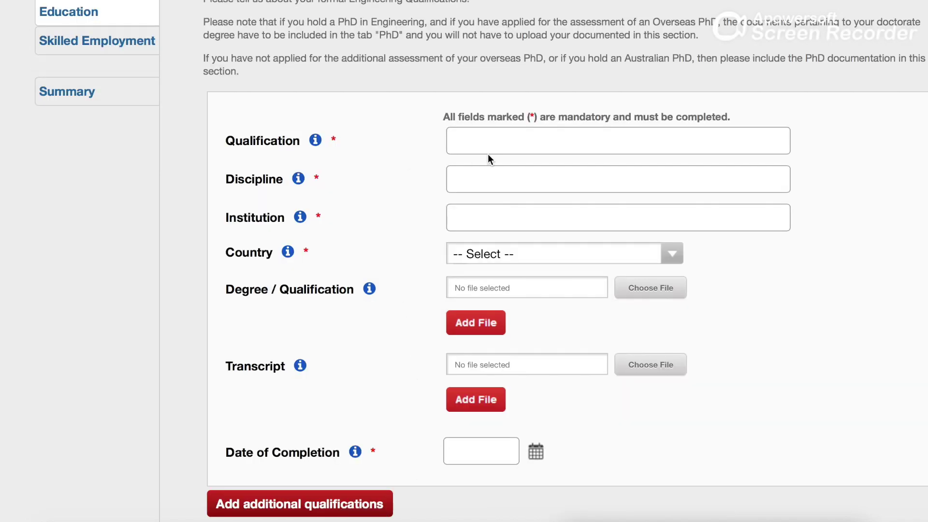
Step through the Qualification, Discipline and Institution fields and view the Country list without choosing.
{"action": "left_click", "coordinate": [489, 141]}
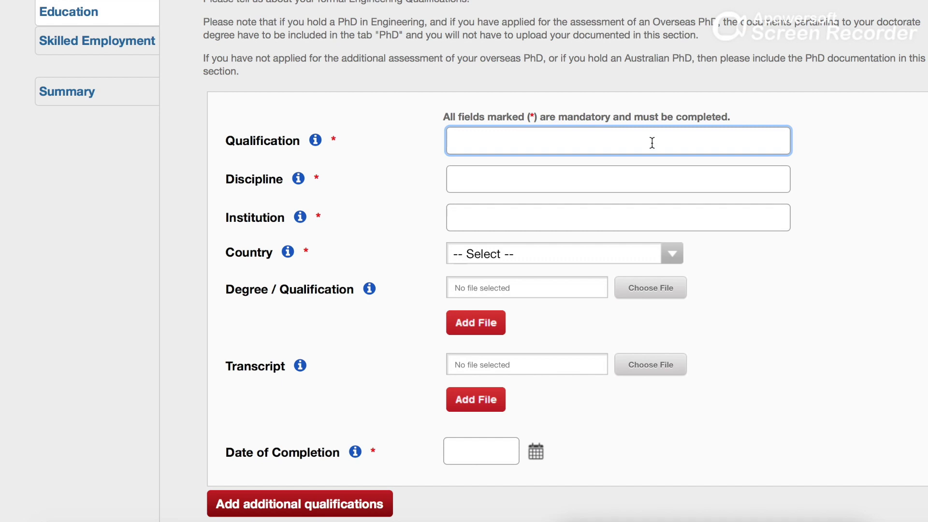
{"action": "left_click", "coordinate": [530, 169]}
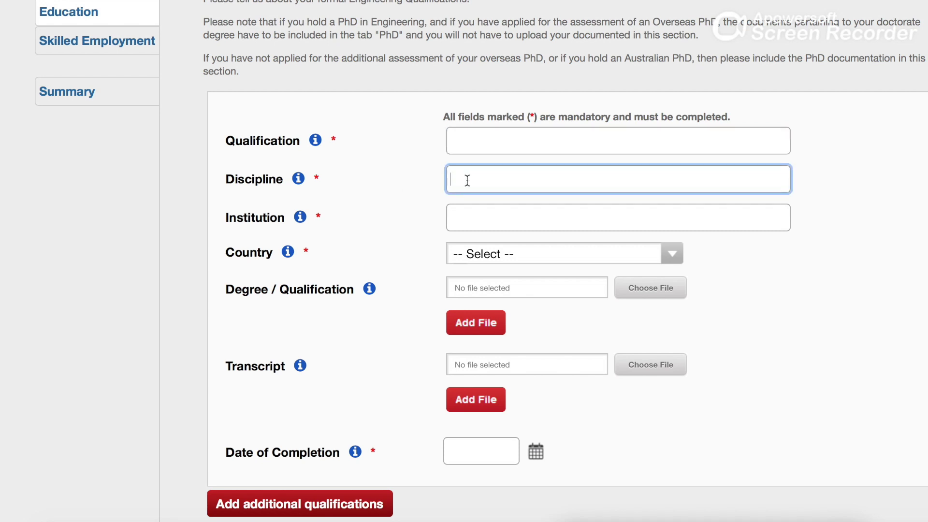
{"action": "left_click", "coordinate": [474, 213]}
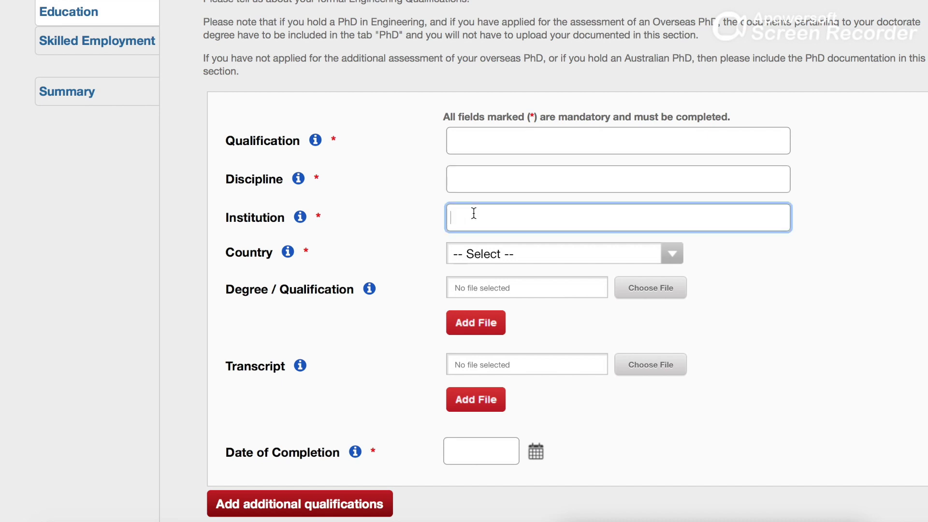
{"action": "left_click", "coordinate": [484, 250]}
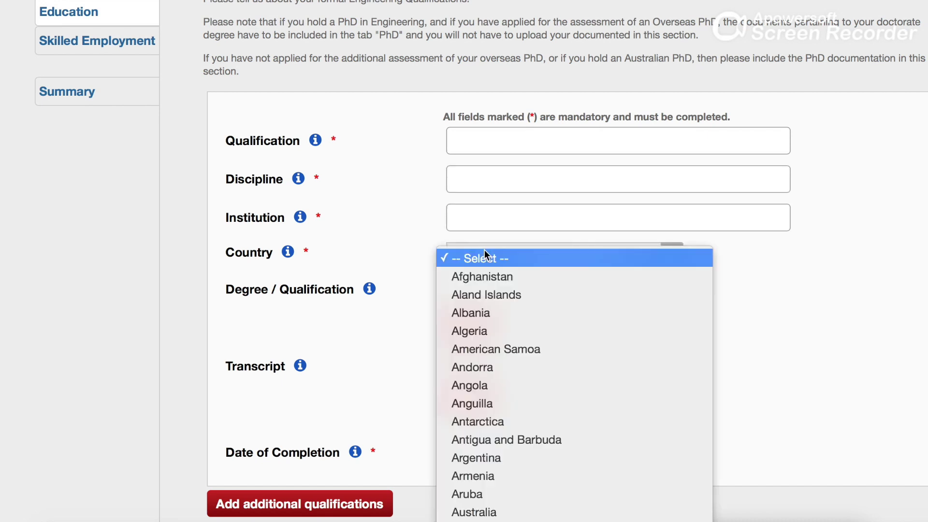
{"action": "left_click", "coordinate": [406, 324]}
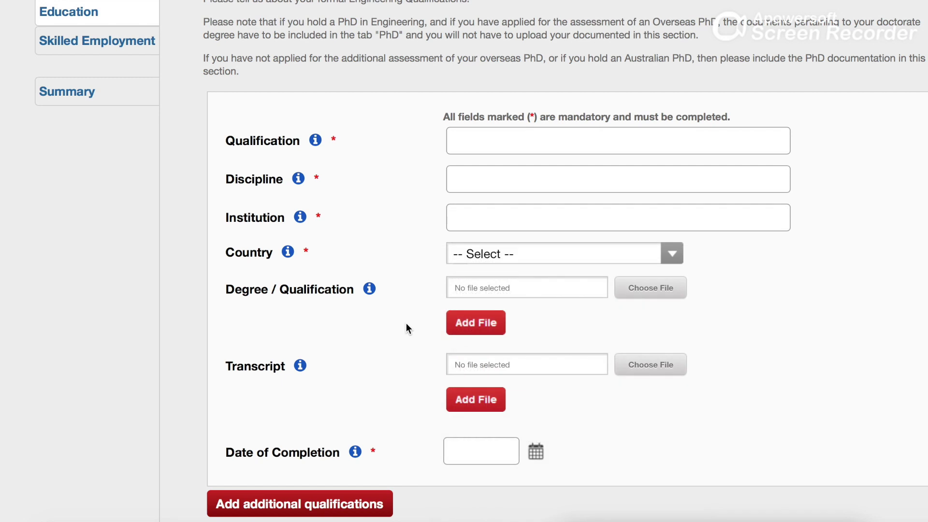
{"action": "left_click", "coordinate": [469, 261]}
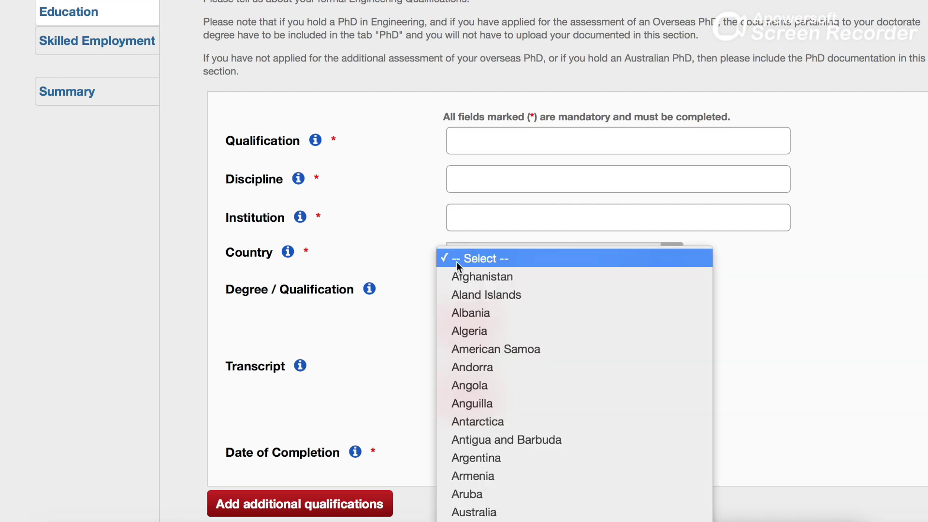
{"action": "left_click", "coordinate": [390, 263]}
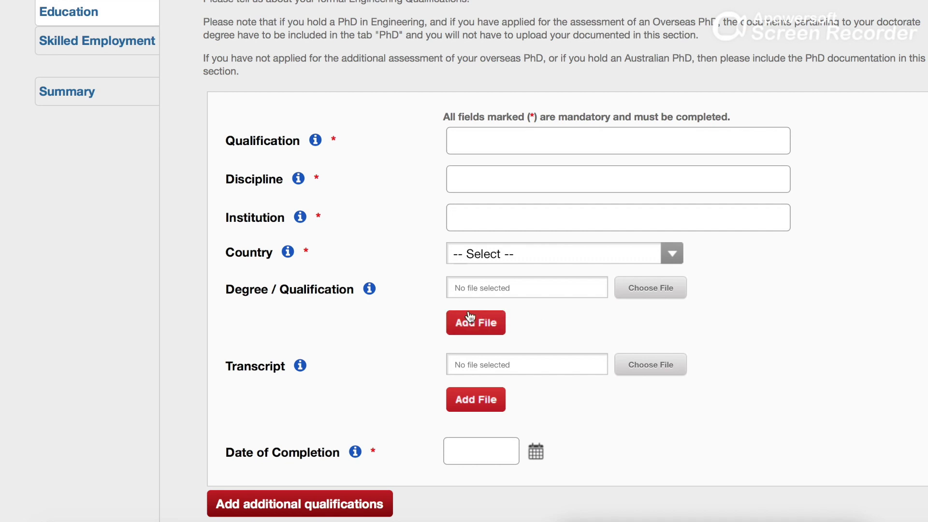
{"action": "scroll", "coordinate": [522, 321], "scroll_direction": "down", "scroll_amount": 3}
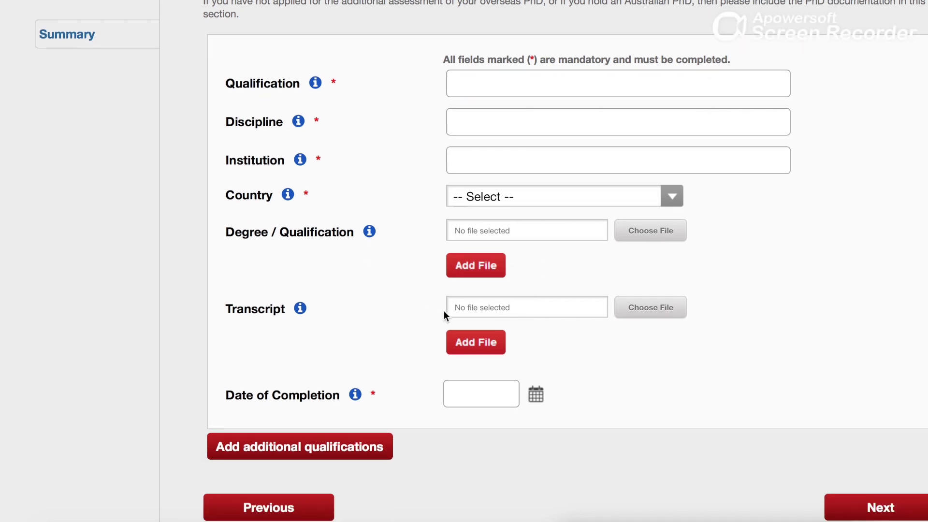
{"action": "scroll", "coordinate": [360, 345], "scroll_direction": "down", "scroll_amount": 2}
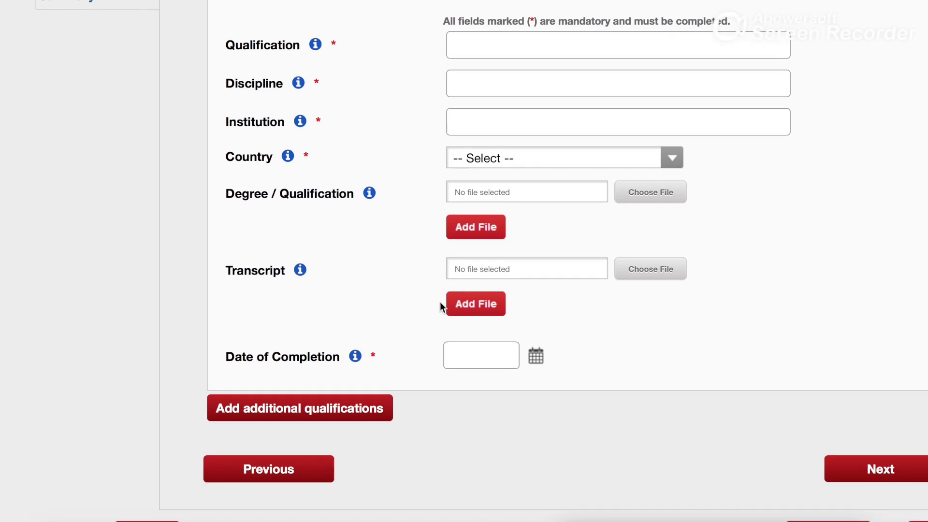
{"action": "scroll", "coordinate": [569, 333], "scroll_direction": "down", "scroll_amount": 2}
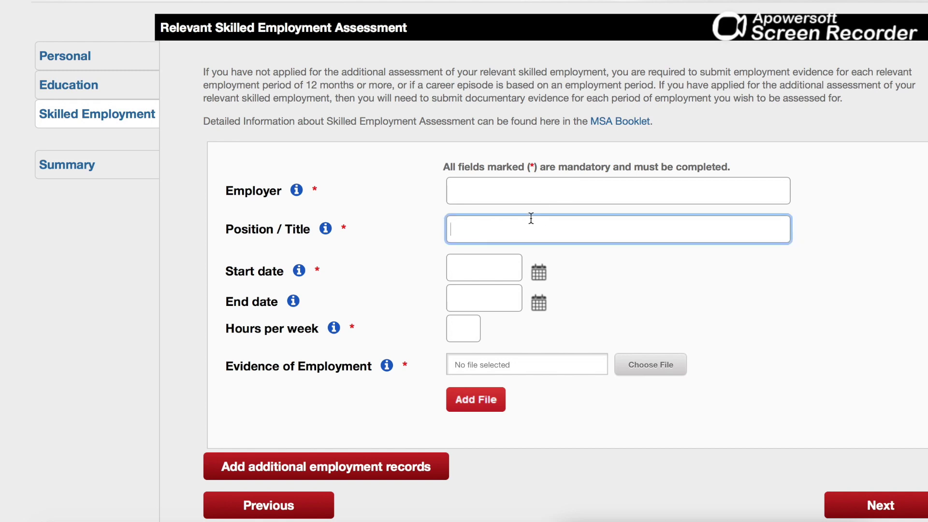
Leave the employment start date and hours per week empty and continue to the Application Overview.
{"action": "left_click", "coordinate": [493, 264]}
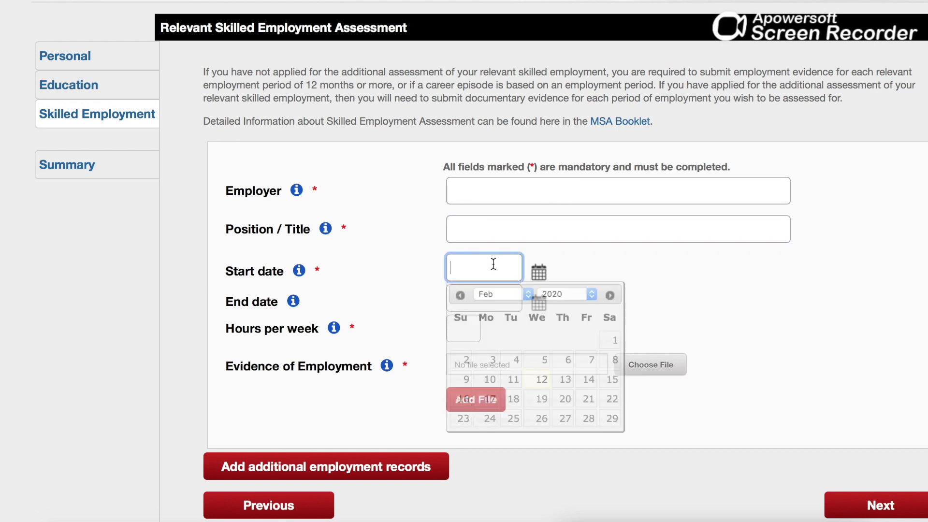
{"action": "left_click", "coordinate": [654, 259]}
{"action": "left_click", "coordinate": [470, 334]}
{"action": "left_click", "coordinate": [713, 312]}
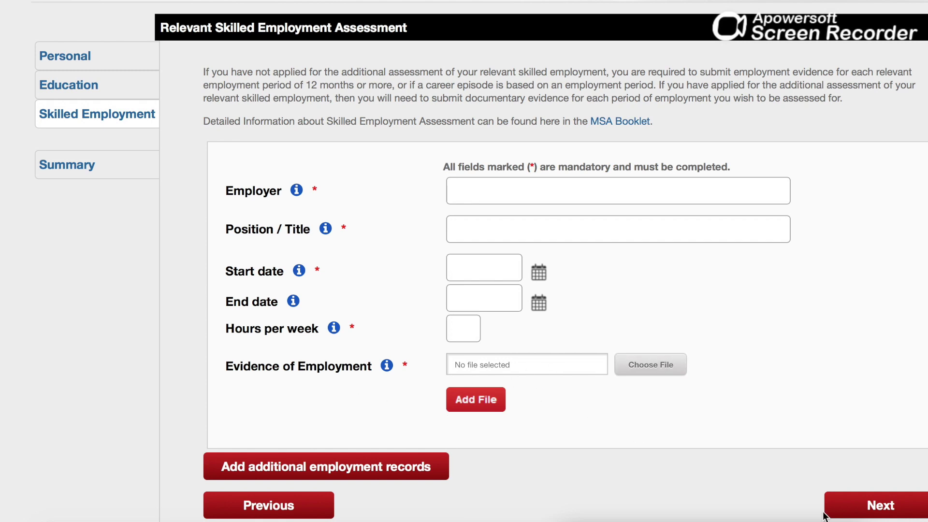
{"action": "left_click", "coordinate": [875, 505]}
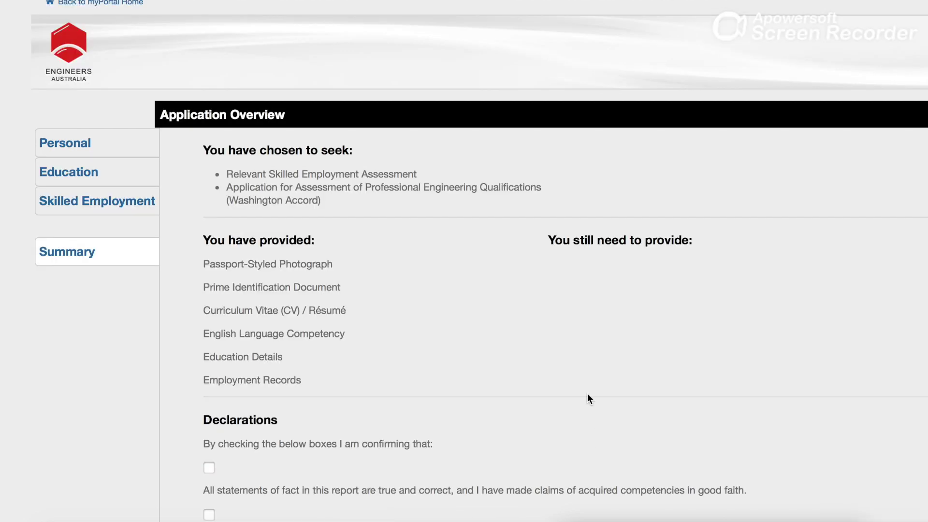
Tick all four declaration checkboxes on the summary page.
{"action": "scroll", "coordinate": [587, 394], "scroll_direction": "down", "scroll_amount": 3}
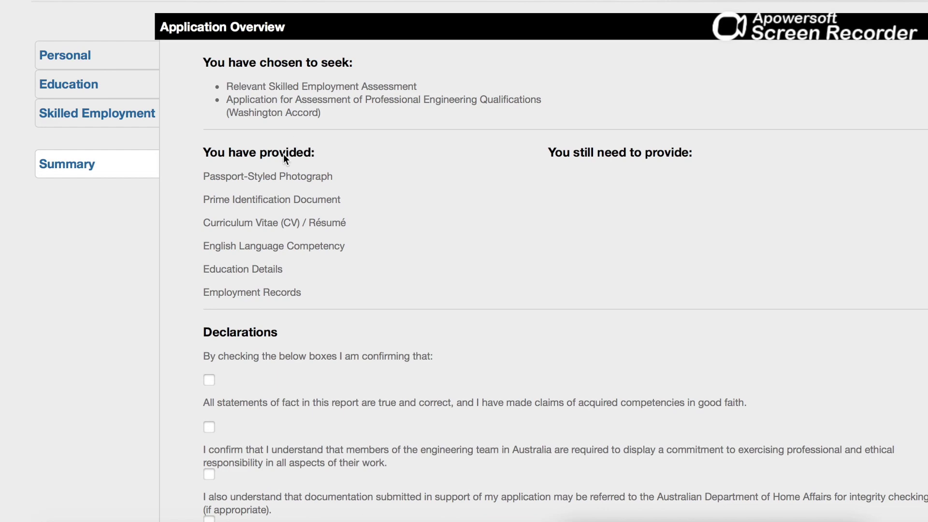
{"action": "scroll", "coordinate": [297, 250], "scroll_direction": "down", "scroll_amount": 7}
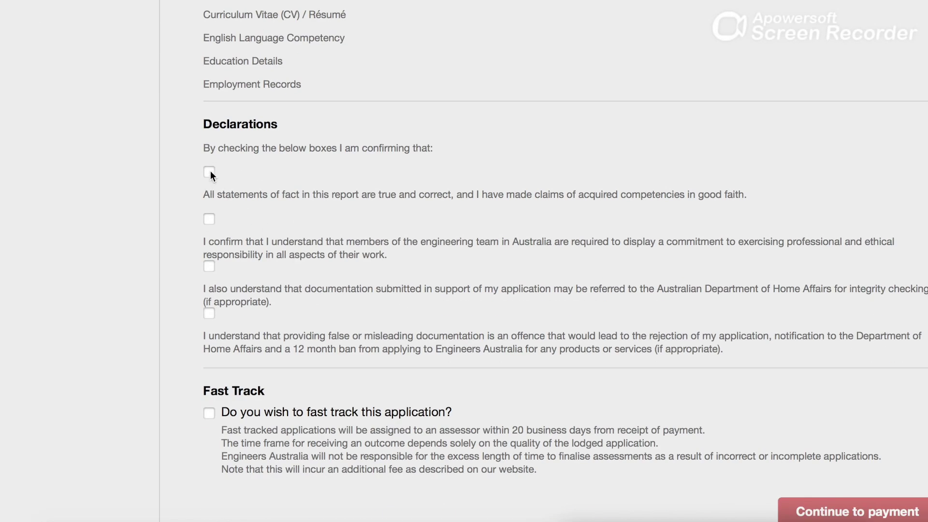
{"action": "left_click", "coordinate": [210, 217]}
{"action": "left_click", "coordinate": [207, 255]}
{"action": "left_click", "coordinate": [211, 219]}
{"action": "left_click", "coordinate": [210, 314]}
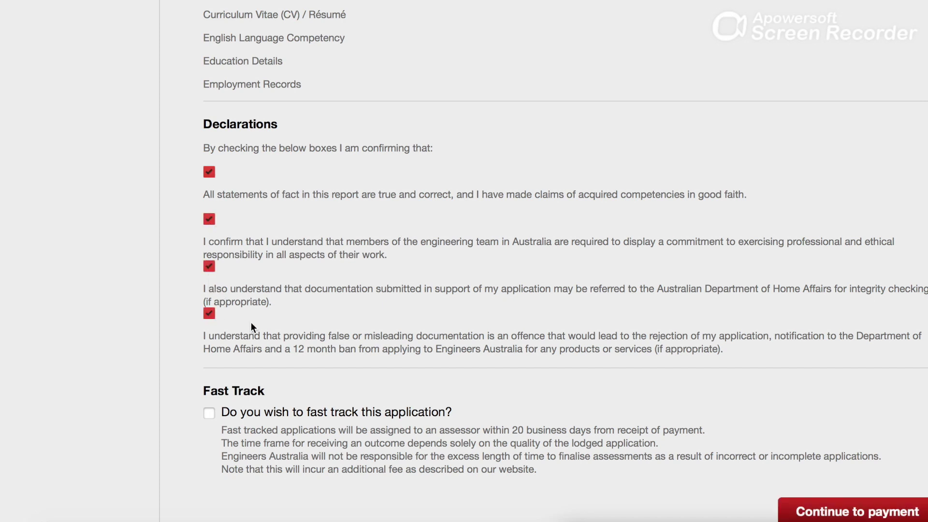
Continue to payment and confirm the document upload with Ok.
{"action": "scroll", "coordinate": [331, 367], "scroll_direction": "down", "scroll_amount": 3}
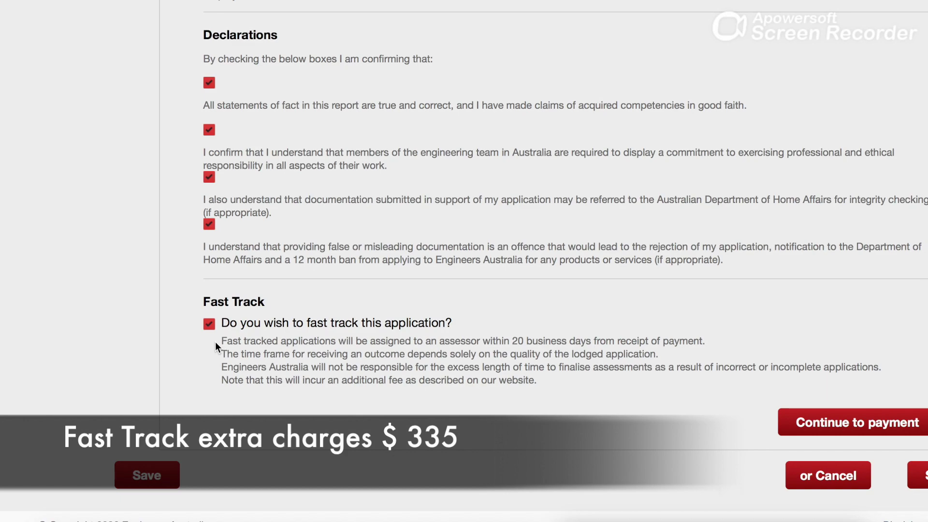
{"action": "left_click", "coordinate": [839, 423]}
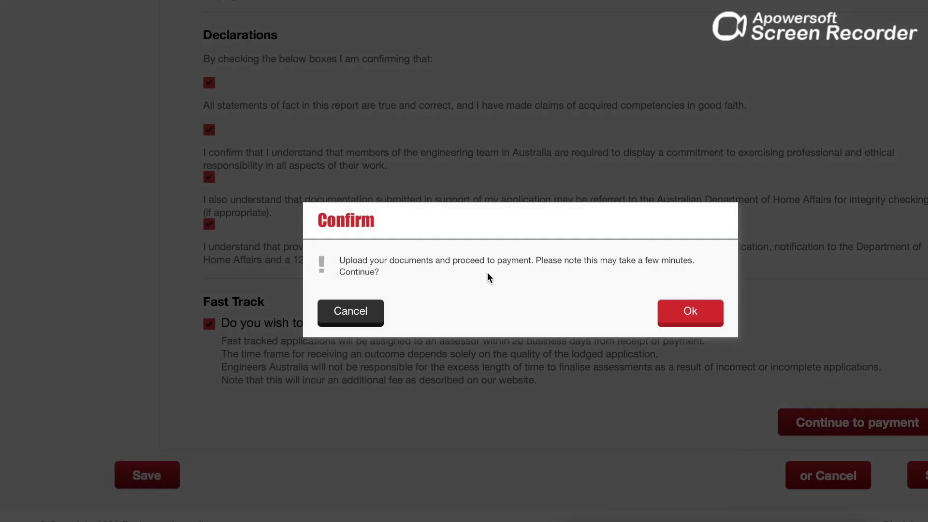
{"action": "left_click", "coordinate": [689, 312]}
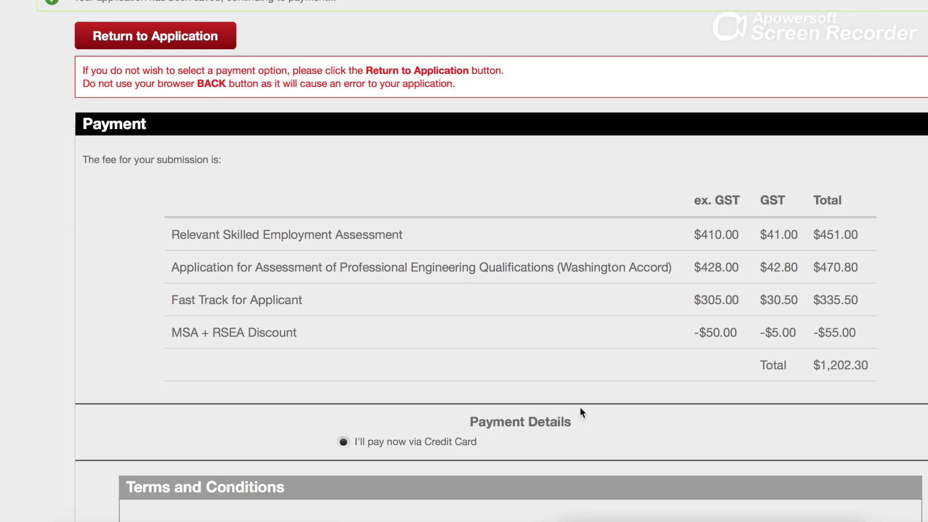
Agree to the Terms and Conditions and submit, reaching the $1202.30 fast-tracked card payment.
{"action": "scroll", "coordinate": [579, 412], "scroll_direction": "up", "scroll_amount": 1}
{"action": "scroll", "coordinate": [580, 406], "scroll_direction": "down", "scroll_amount": 3}
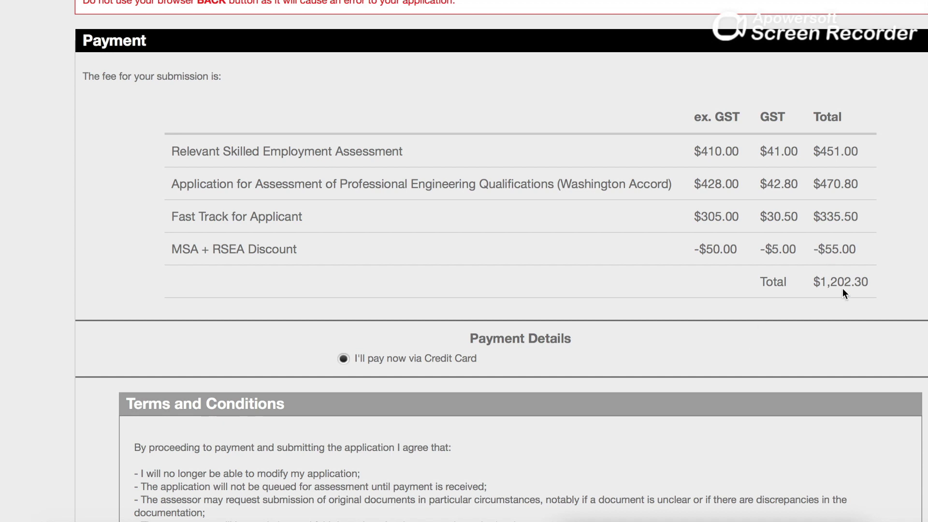
{"action": "scroll", "coordinate": [843, 288], "scroll_direction": "down", "scroll_amount": 5}
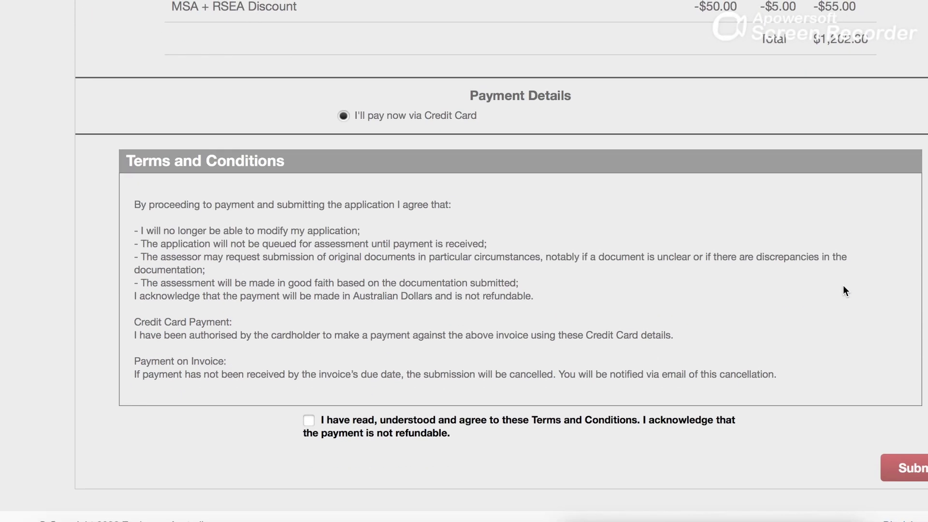
{"action": "left_click", "coordinate": [309, 421]}
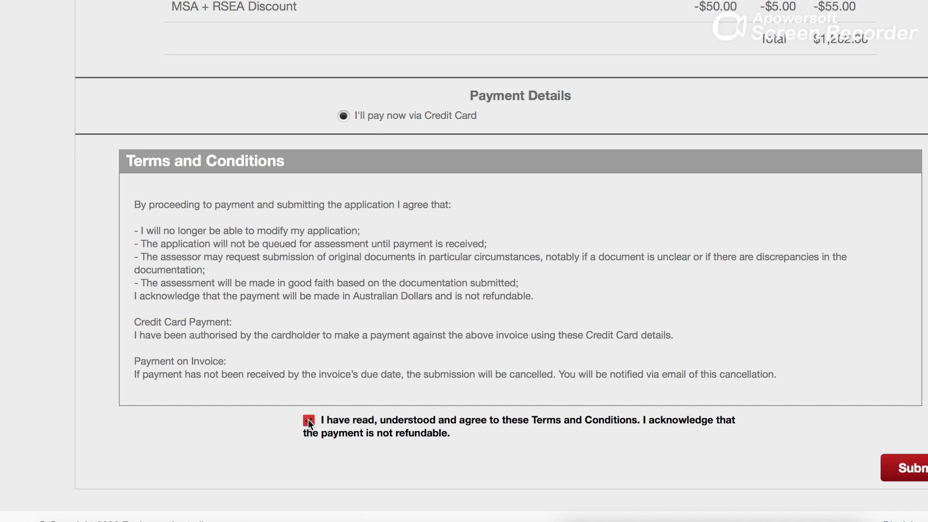
{"action": "left_click", "coordinate": [891, 477]}
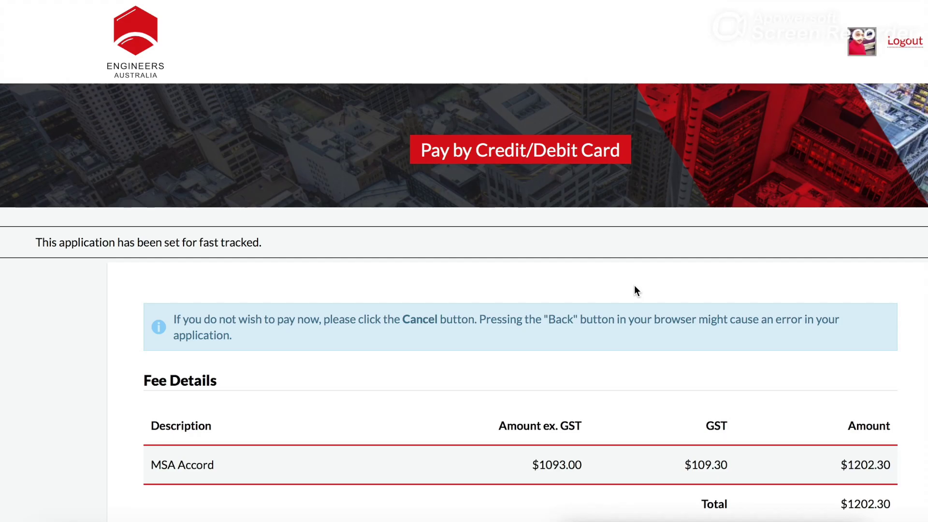
{"action": "scroll", "coordinate": [635, 288], "scroll_direction": "down", "scroll_amount": 5}
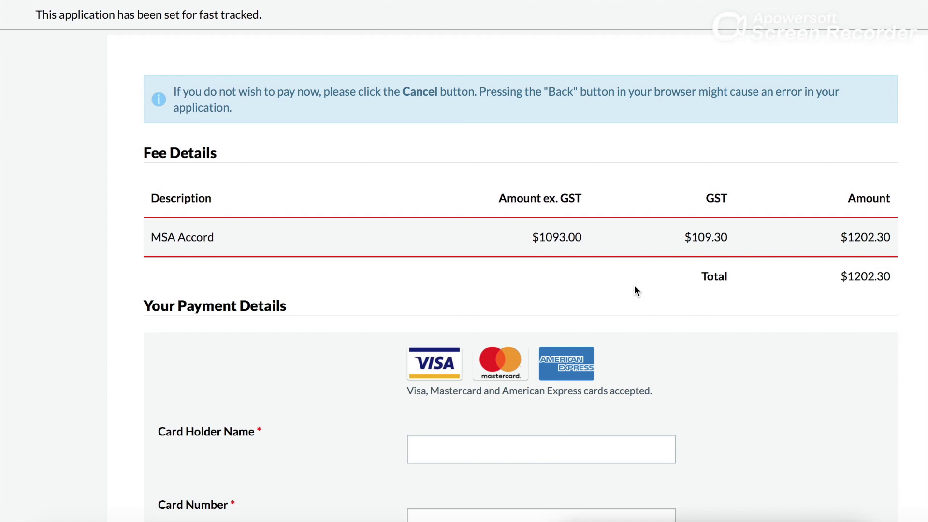
{"action": "scroll", "coordinate": [634, 285], "scroll_direction": "down", "scroll_amount": 3}
{"action": "scroll", "coordinate": [634, 285], "scroll_direction": "up", "scroll_amount": 8}
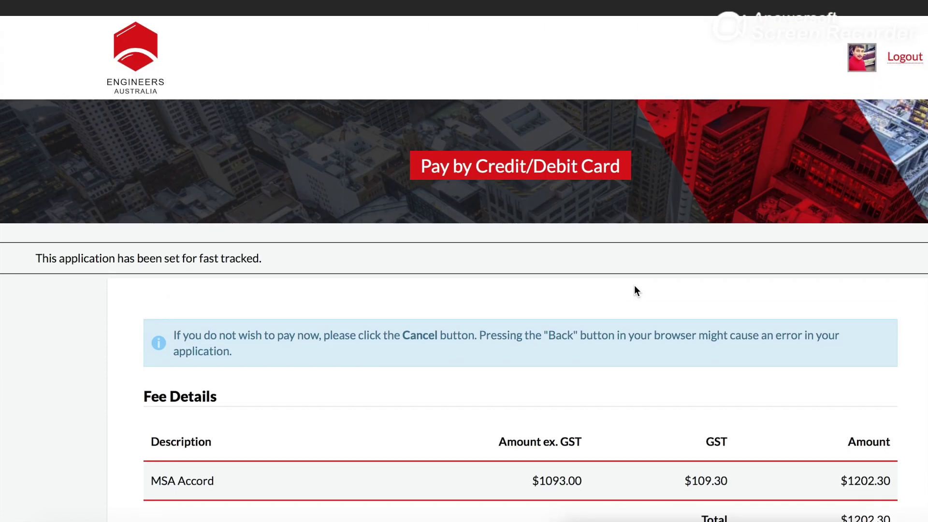